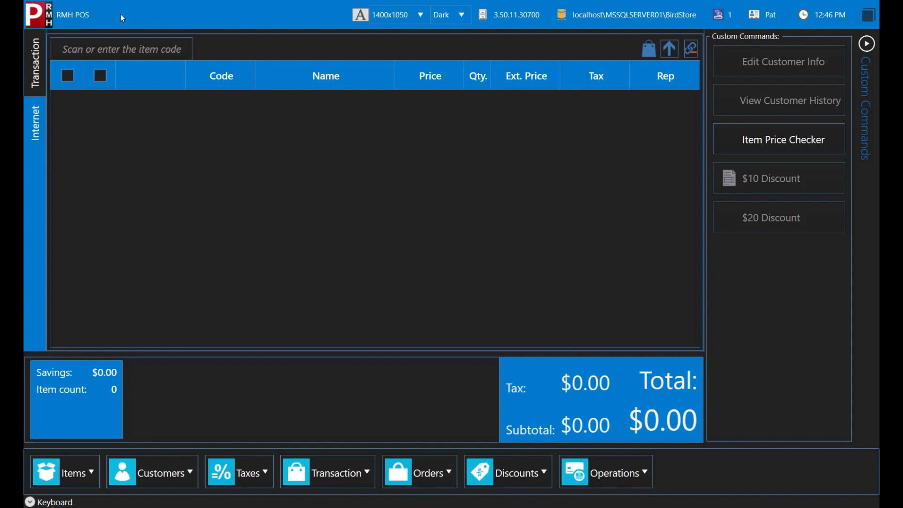
click(124, 49)
text(637148107)
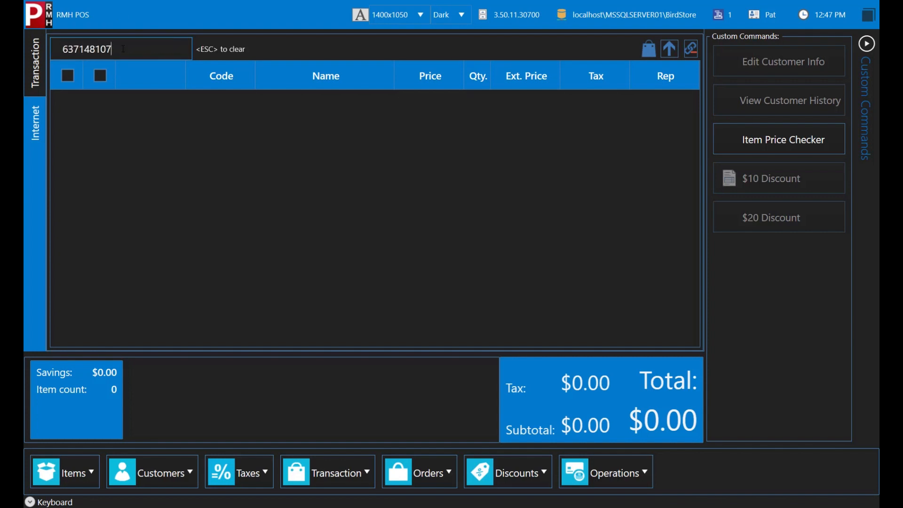
text(898)
key(Return)
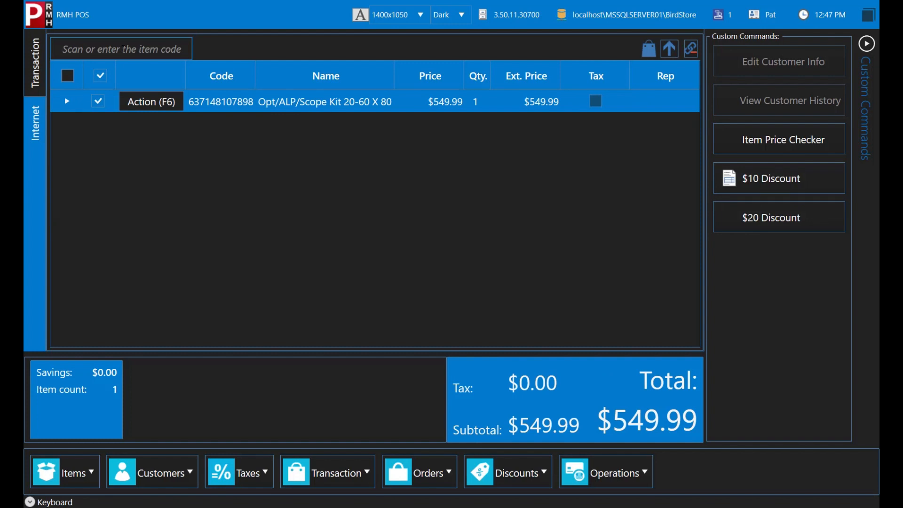
Assign the first listed sales rep to the whole transaction.
click(349, 468)
mouse_move(358, 369)
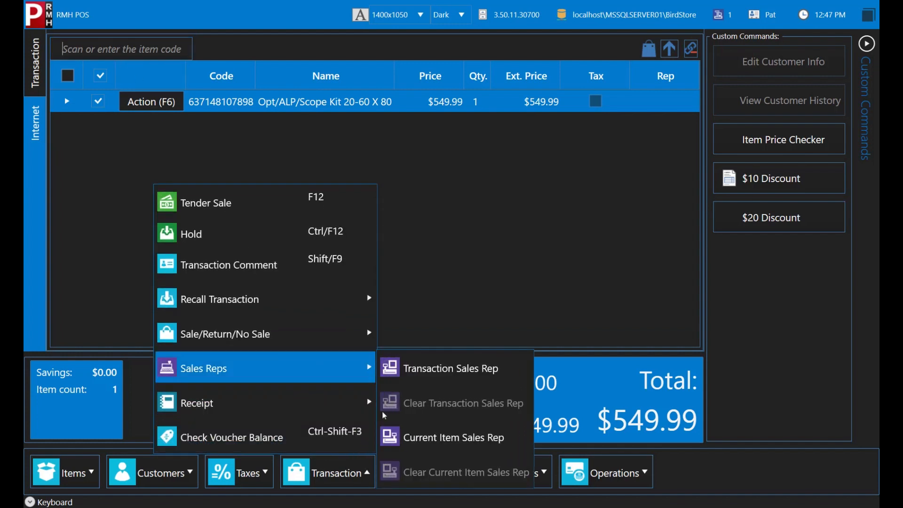
click(411, 376)
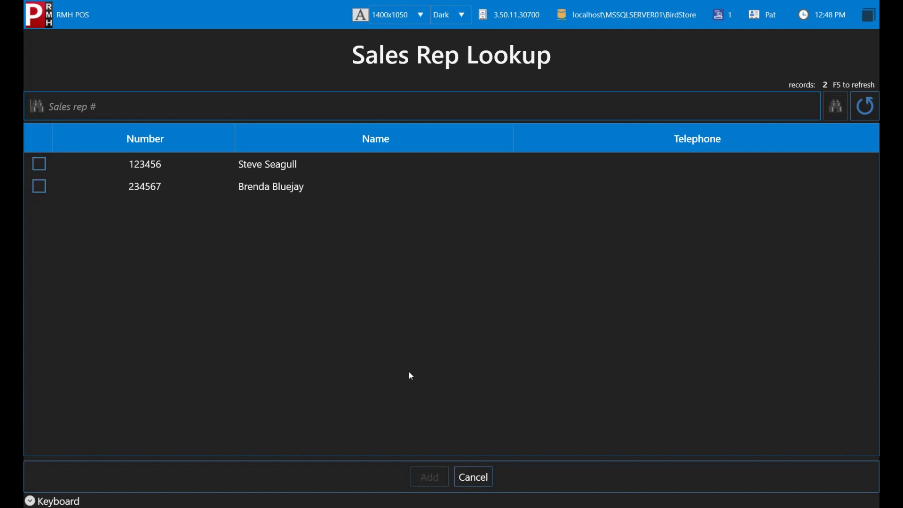
click(39, 165)
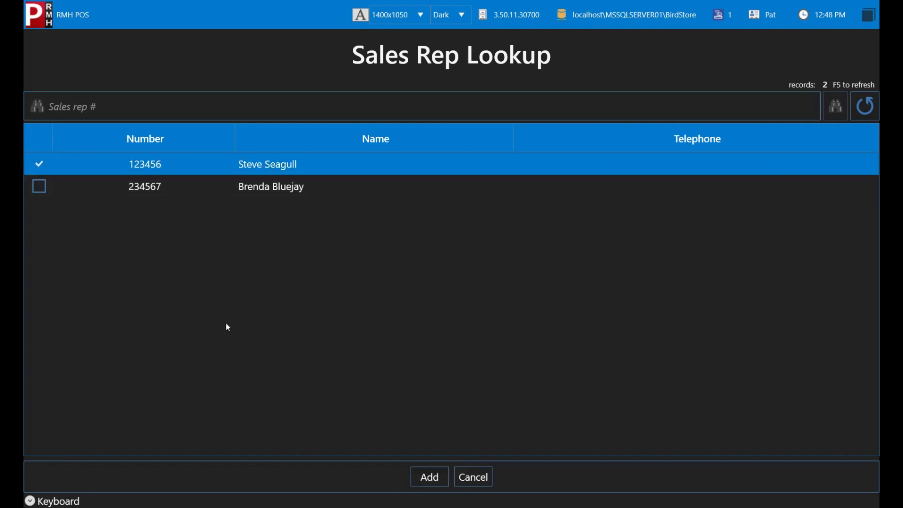
click(415, 478)
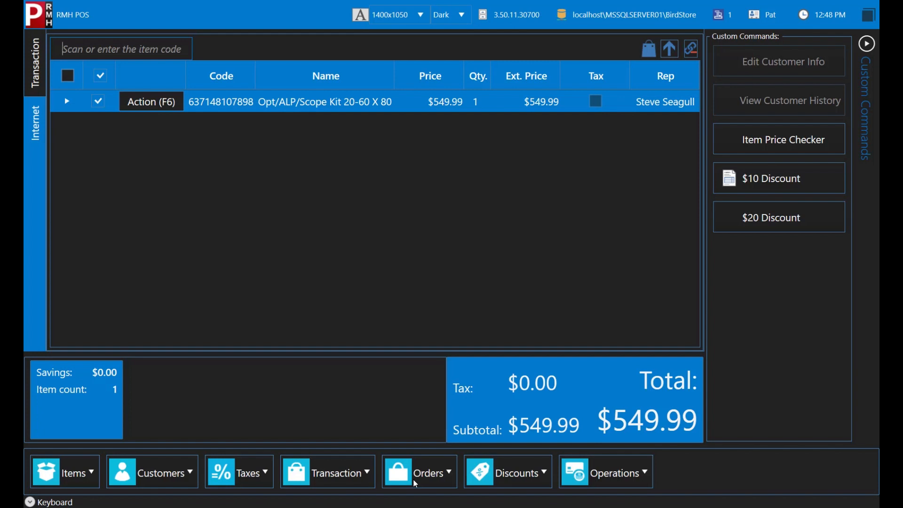
Change the sales rep for the whole transaction to the second listed rep.
click(347, 486)
mouse_move(347, 374)
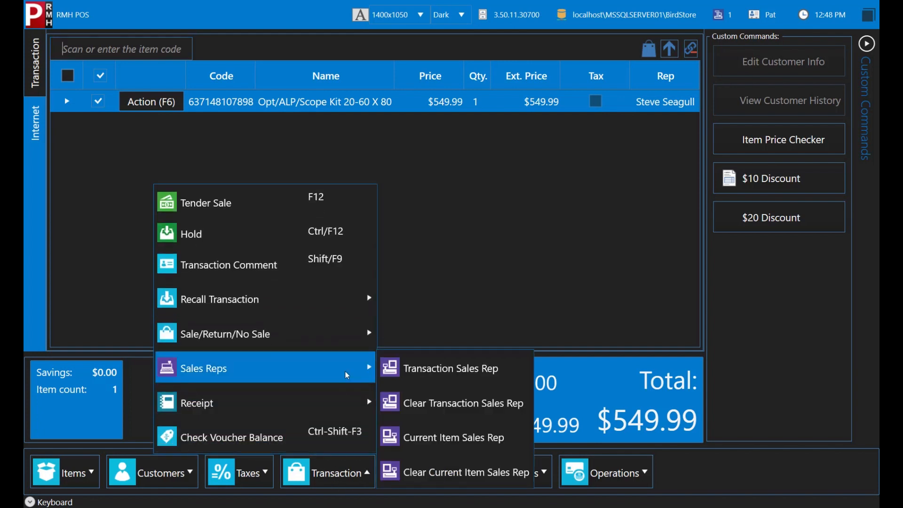
click(437, 367)
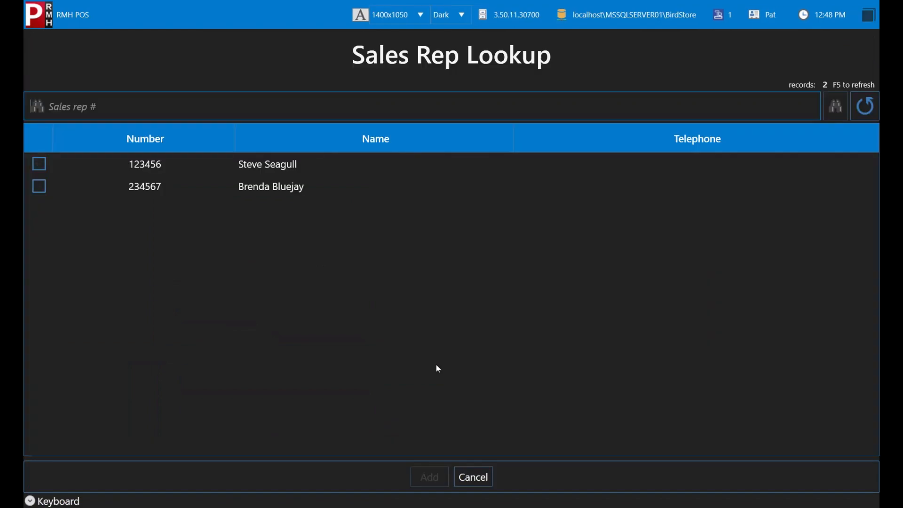
click(40, 188)
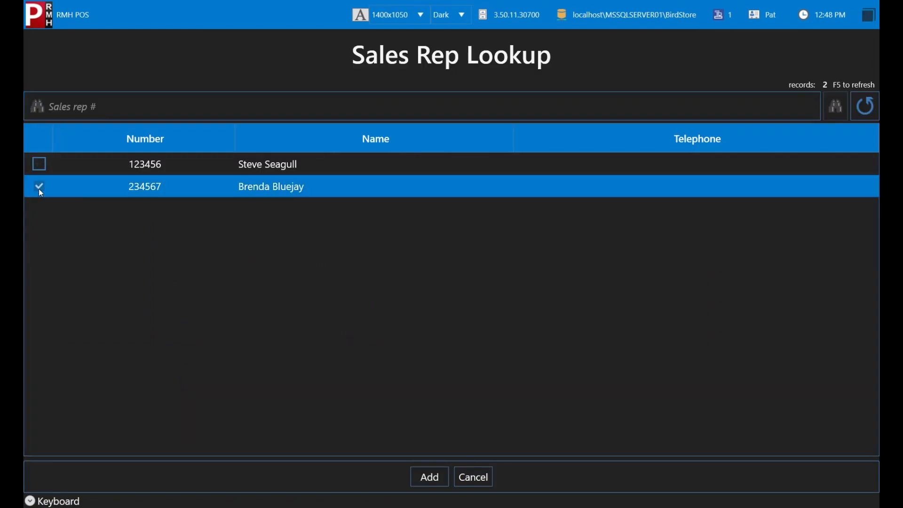
click(431, 480)
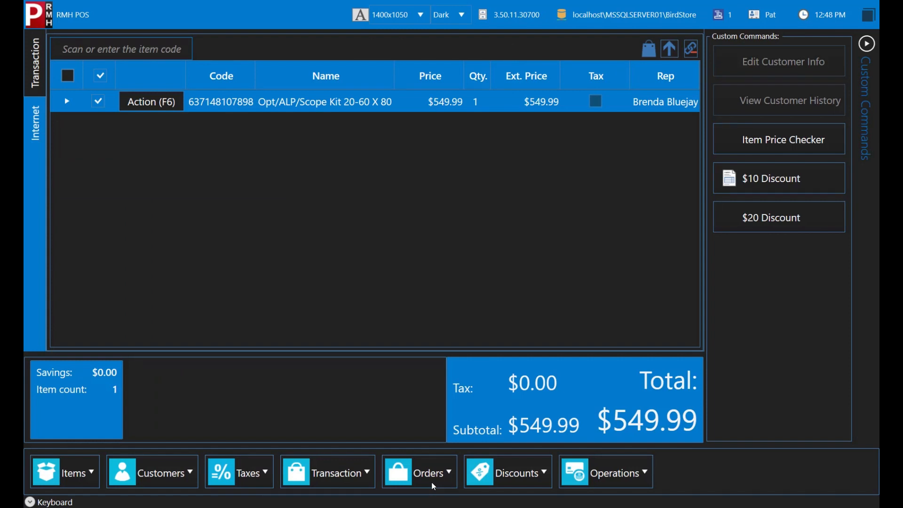
Clear the sales rep from the whole transaction.
click(354, 476)
mouse_move(369, 370)
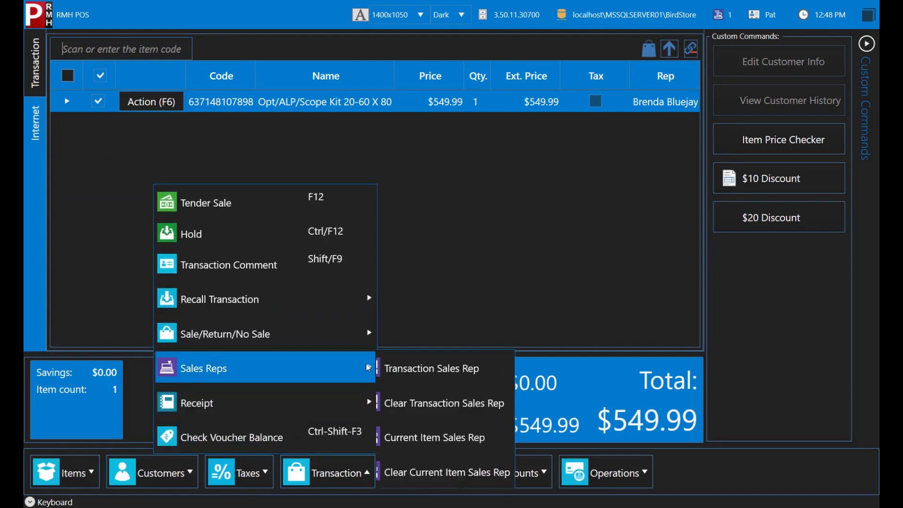
click(424, 401)
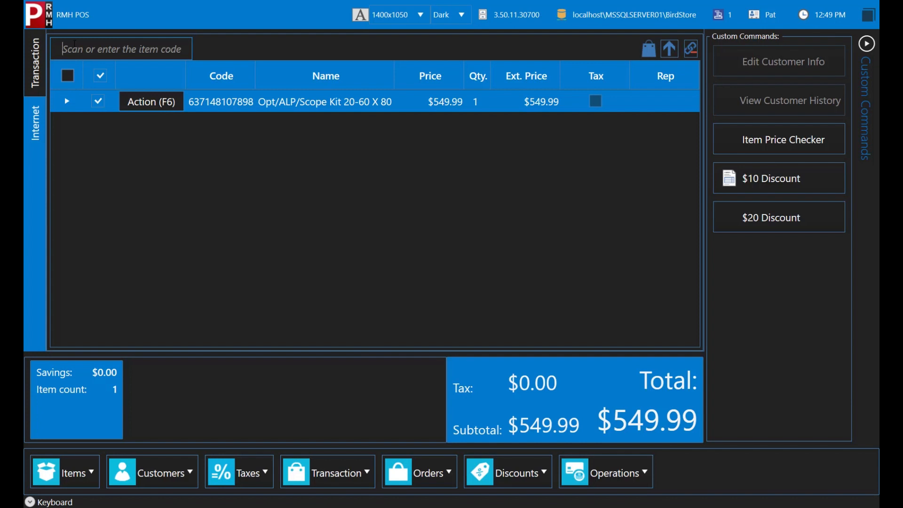
text(0221020)
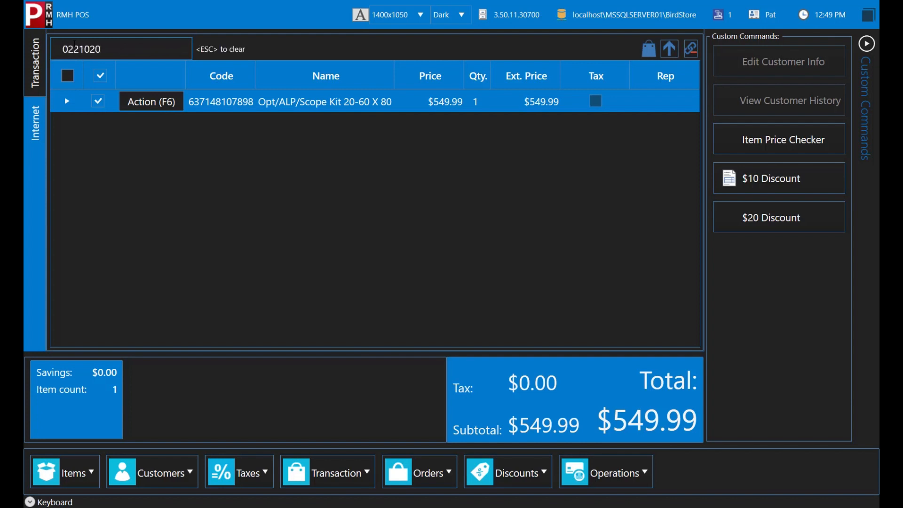
text(60003)
key(Return)
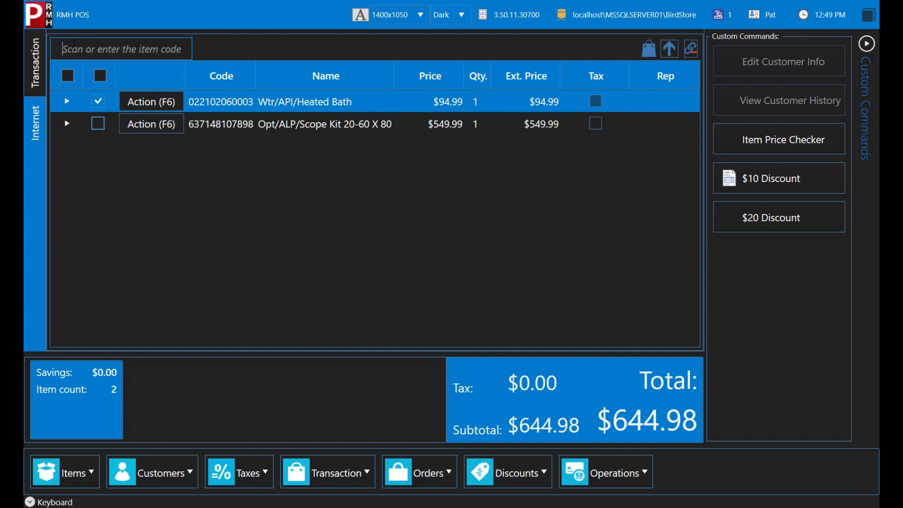
Assign the first listed sales rep to only the Opt/ALP/Scope Kit 20-60 X 80 item.
click(268, 126)
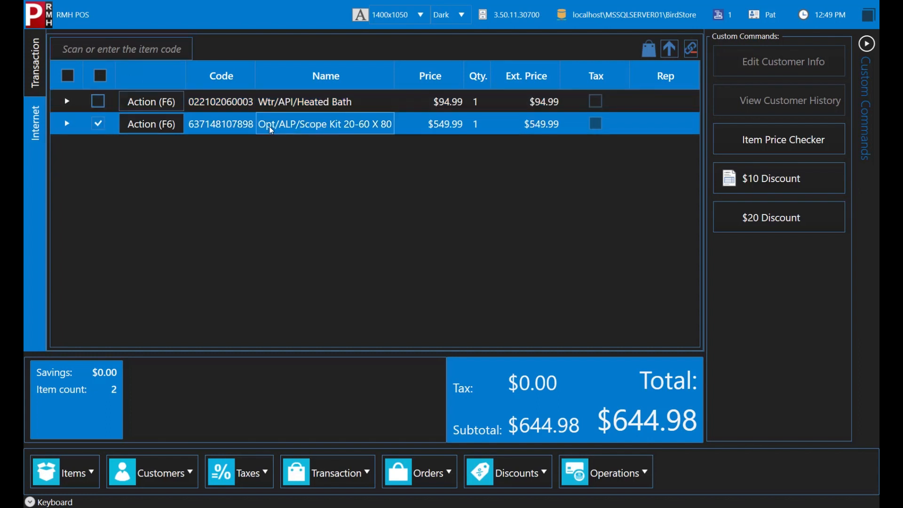
click(367, 473)
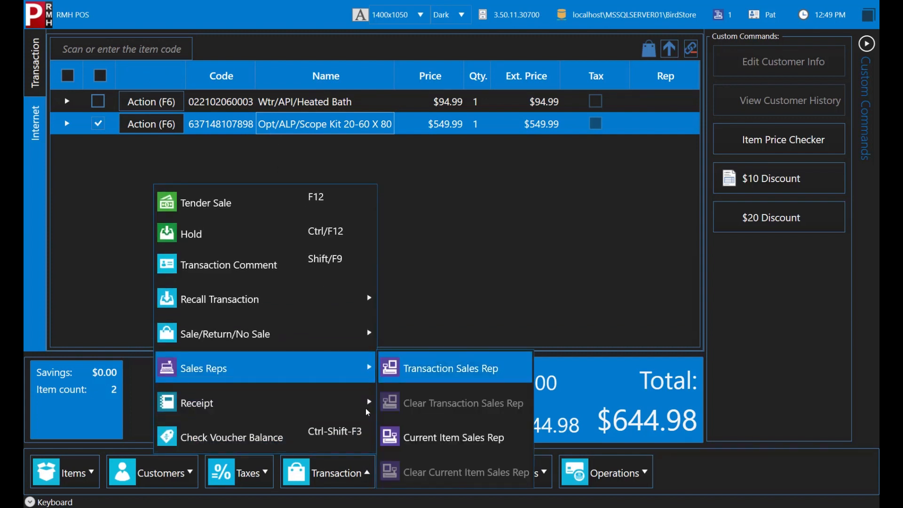
click(429, 438)
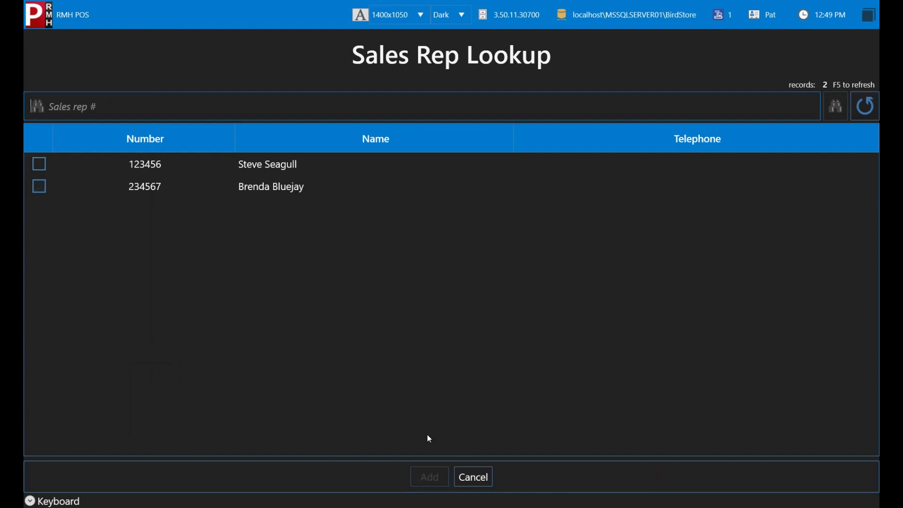
click(39, 164)
click(429, 477)
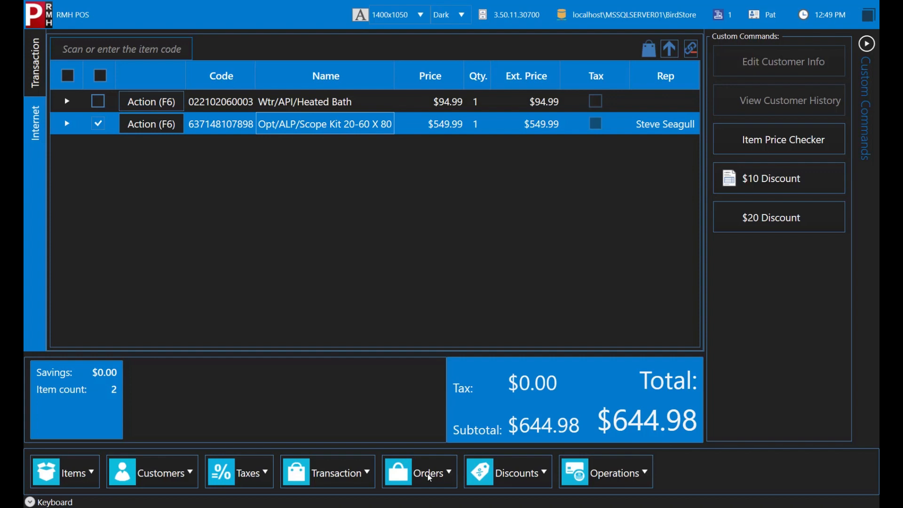
Assign the second listed sales rep to the Wtr/API/Heated Bath item through its item actions.
click(146, 99)
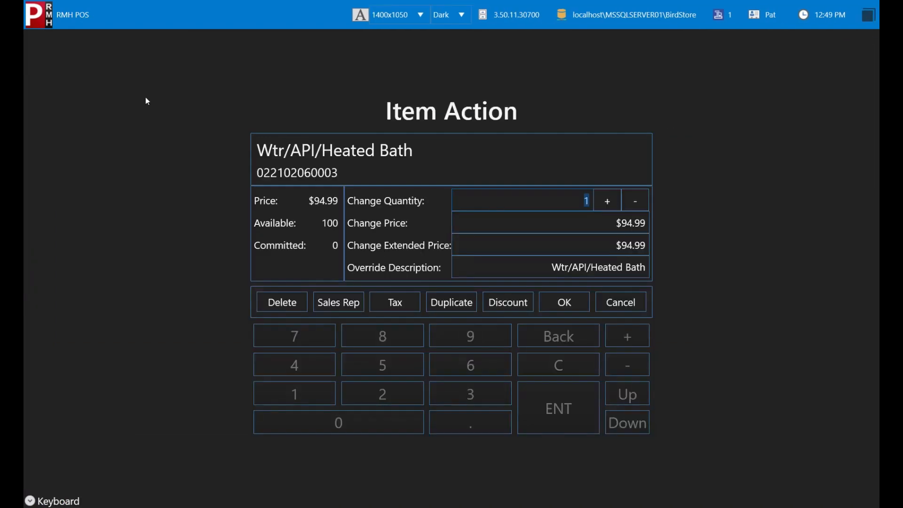
click(355, 303)
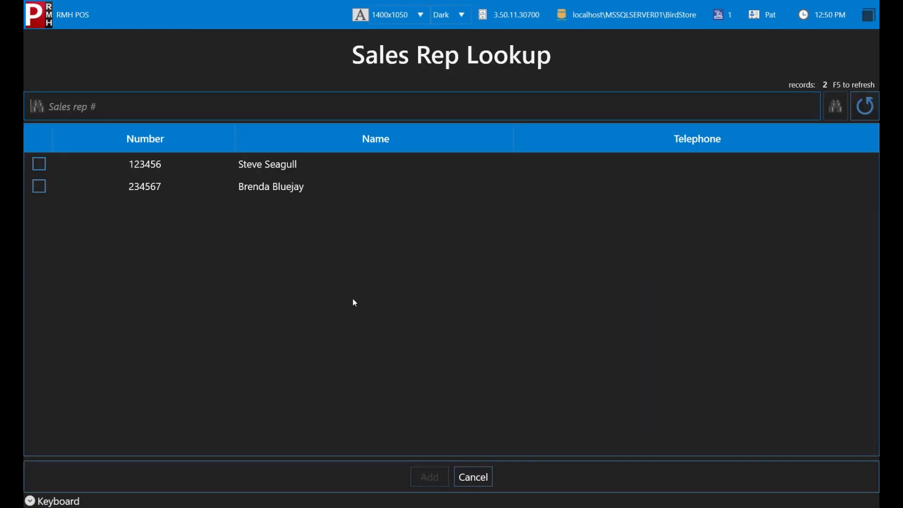
click(41, 187)
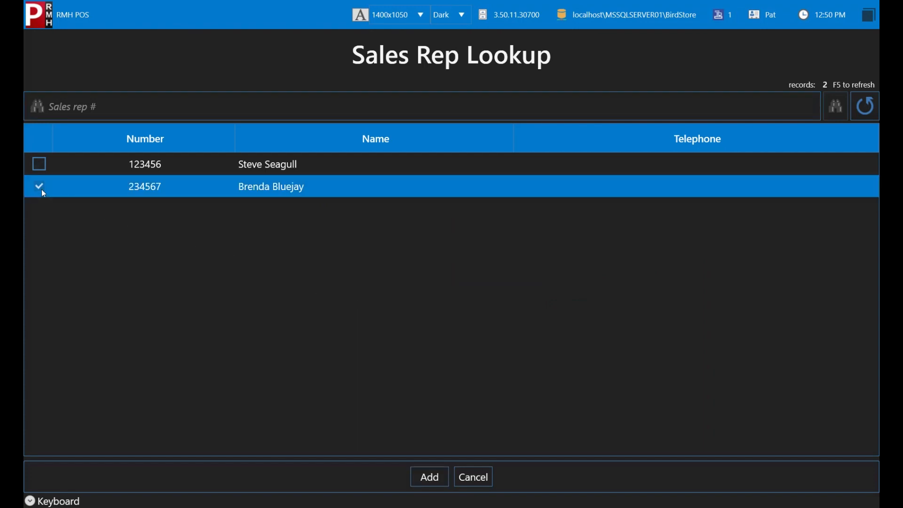
click(426, 477)
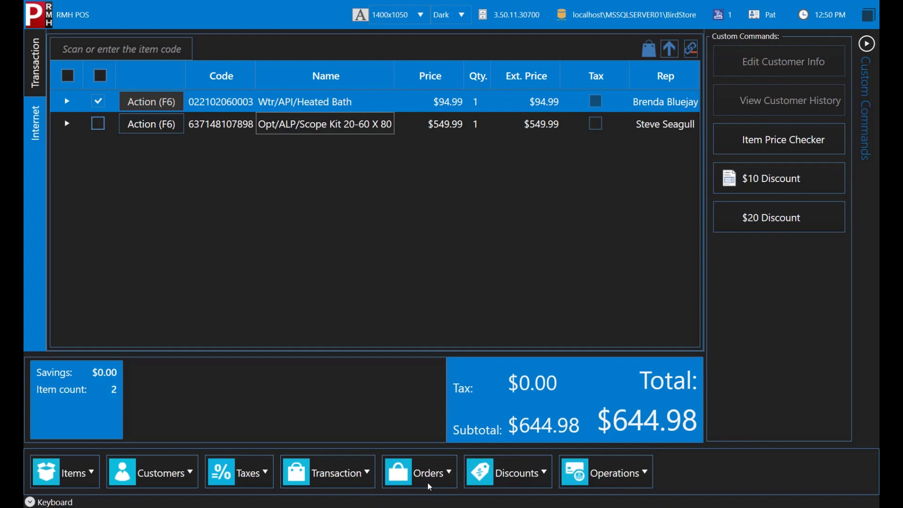
Change the sales rep of the Opt/ALP/Scope Kit 20-60 X 80 item to the second listed rep.
click(210, 125)
click(358, 469)
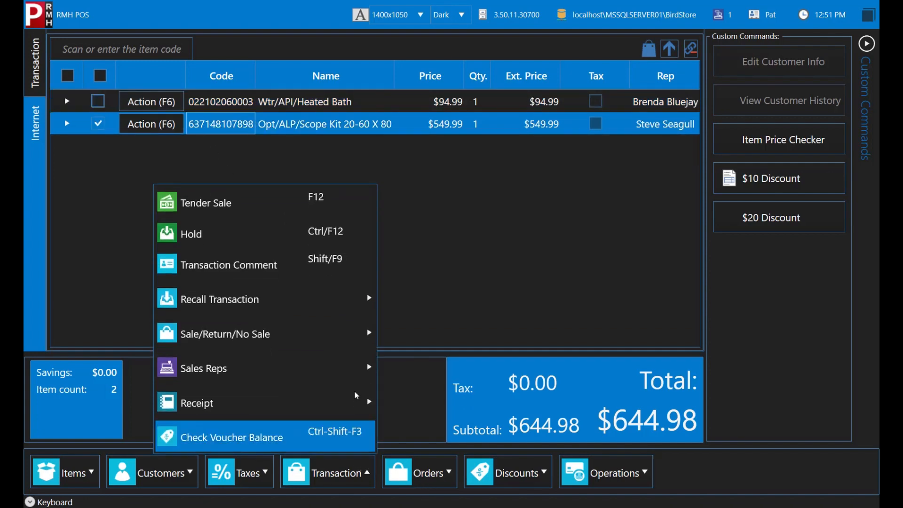
mouse_move(356, 379)
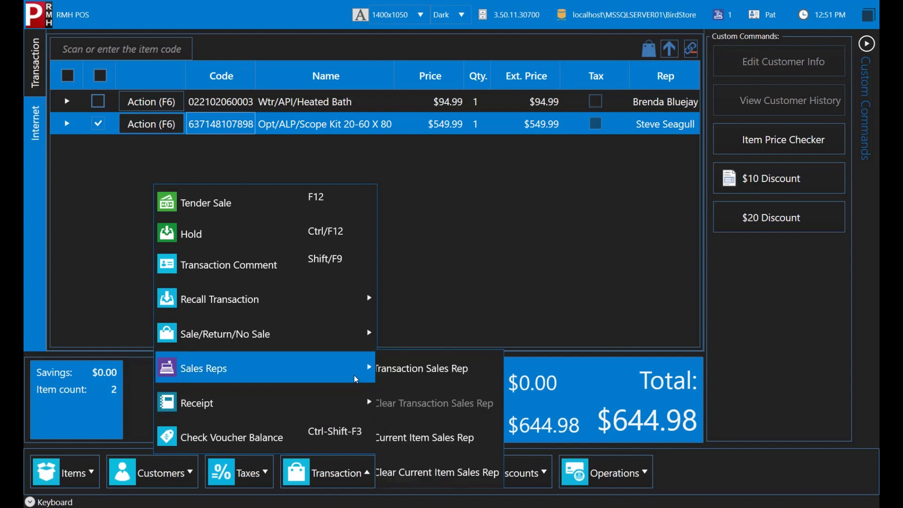
click(442, 445)
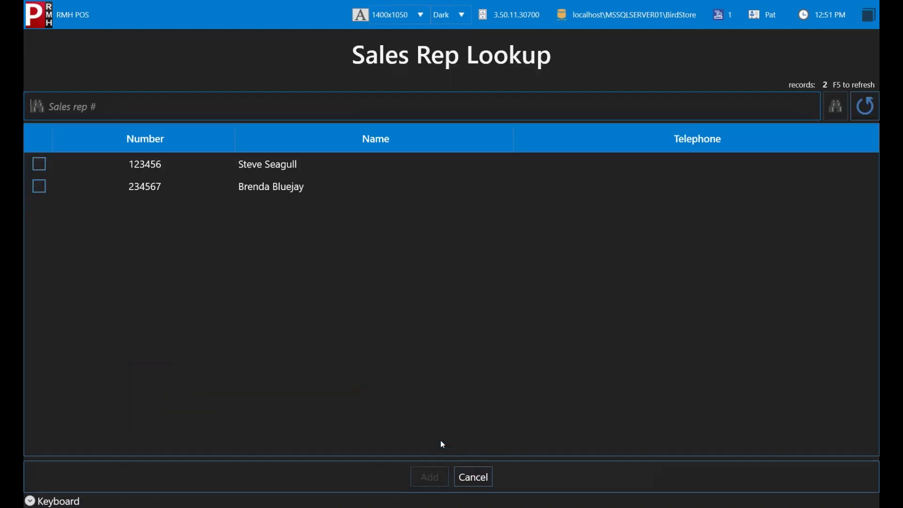
click(39, 186)
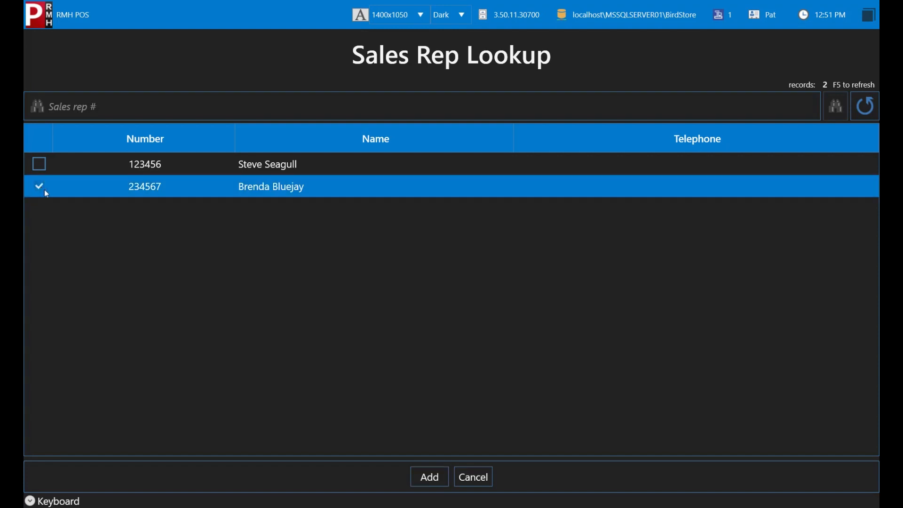
click(435, 476)
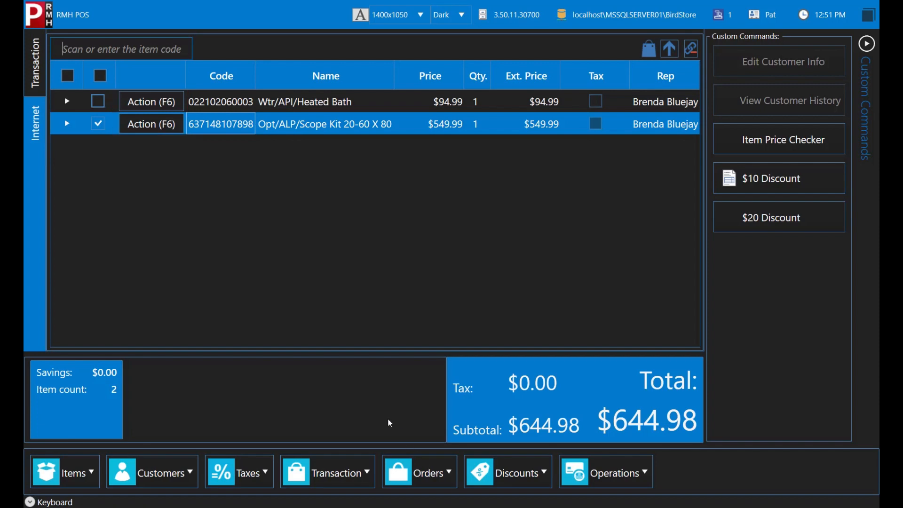
Change the sales rep of the Wtr/API/Heated Bath item to the first listed rep through its item actions.
click(126, 102)
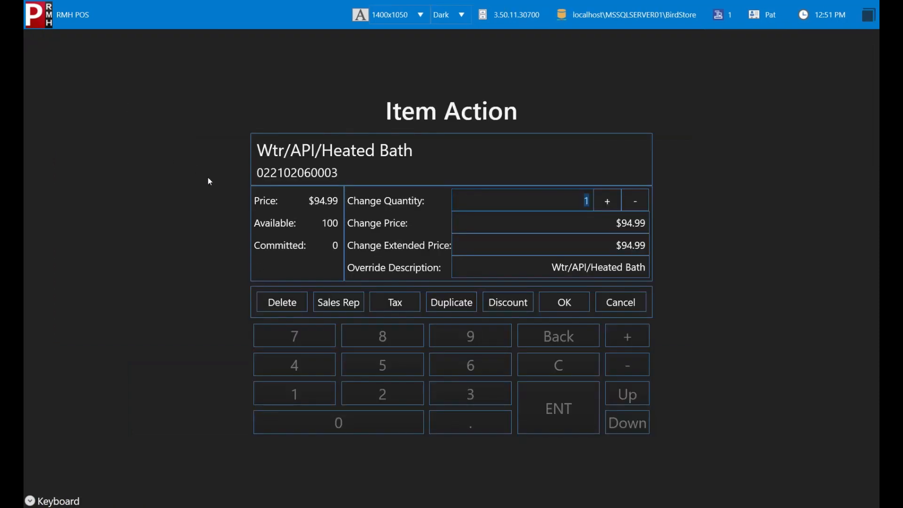
click(347, 303)
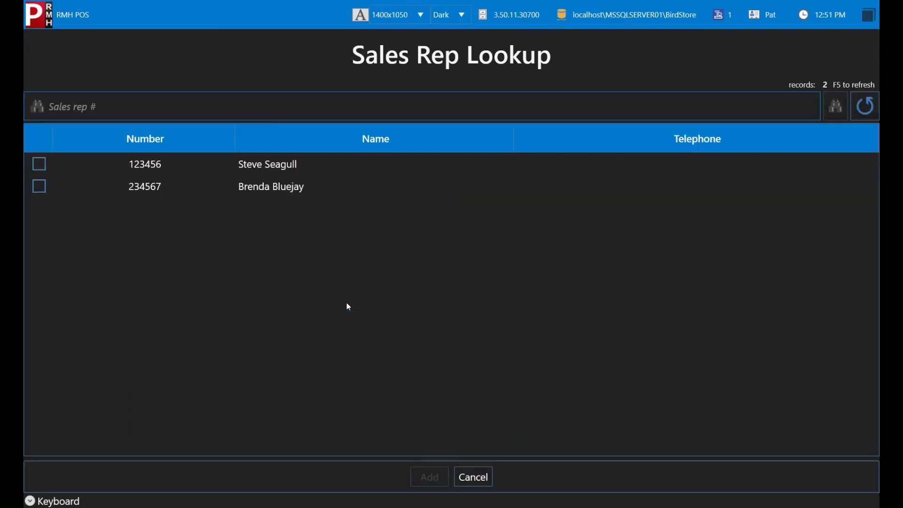
click(40, 164)
click(430, 476)
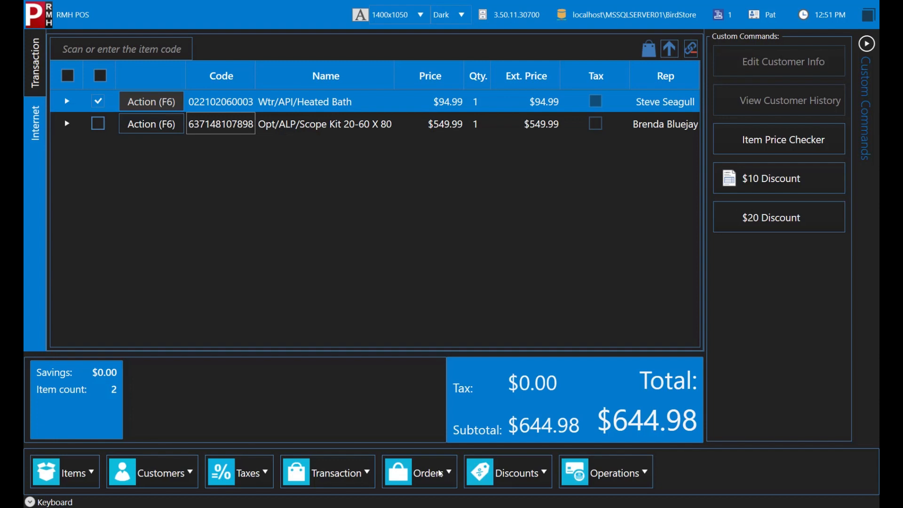
Clear the sales rep from the selected Wtr/API/Heated Bath item only.
click(372, 477)
mouse_move(358, 370)
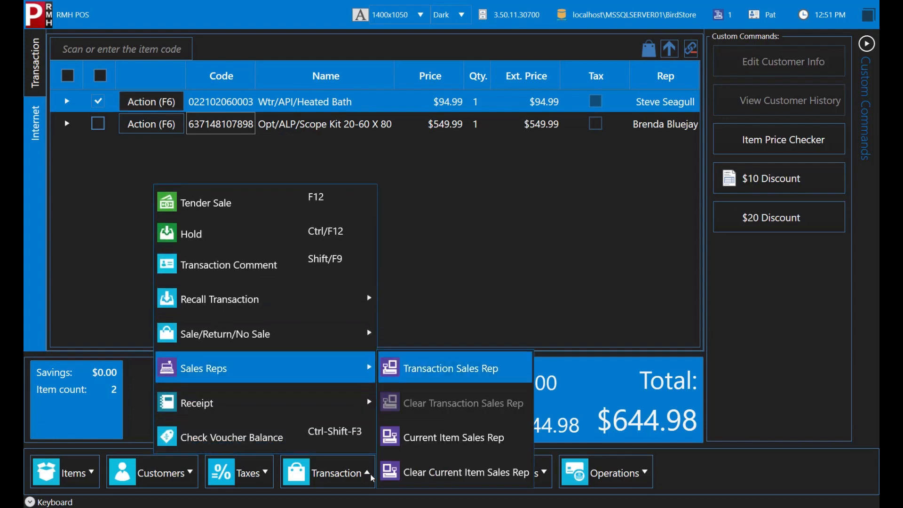
click(432, 475)
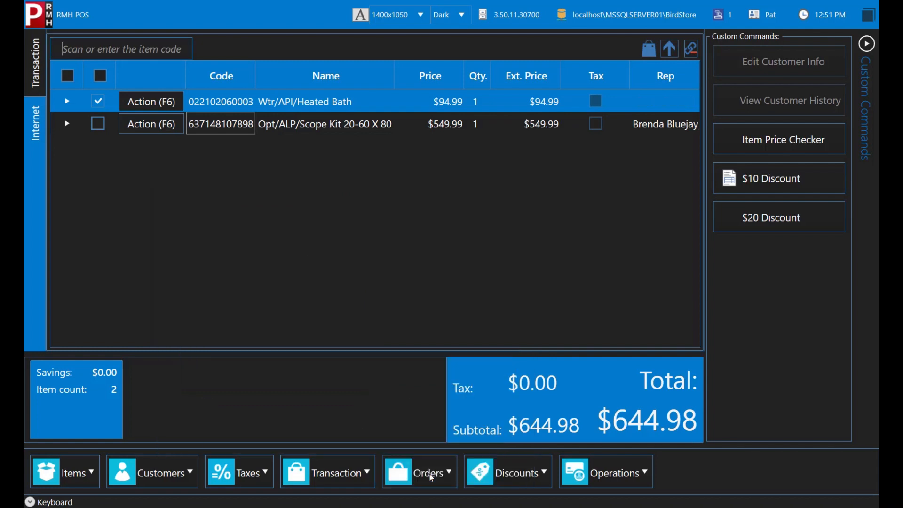